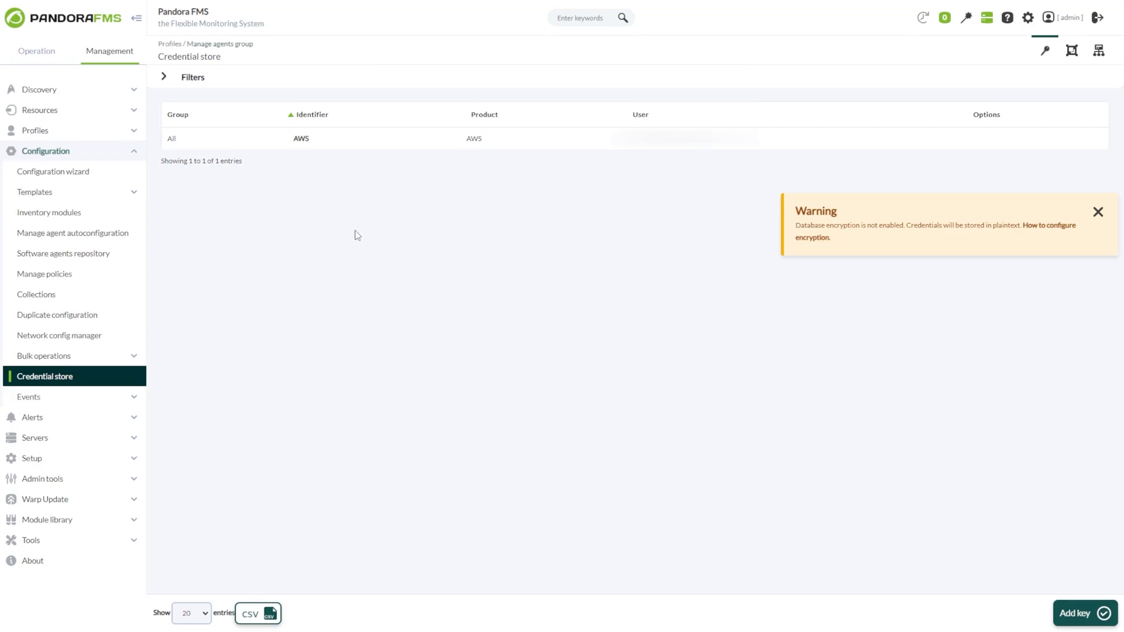
Open the disco package management page and check the Amazon EC2 package and the option for loading a DISCO file.
left_click(111, 92)
left_click(135, 217)
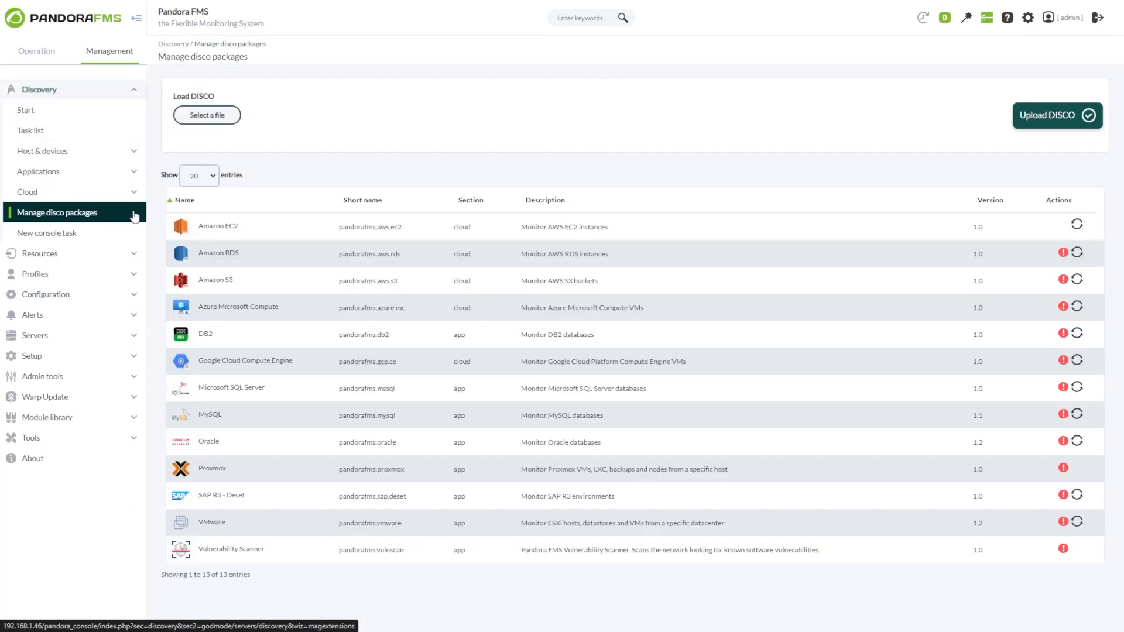
left_click_drag(245, 231, 199, 228)
left_click(201, 229)
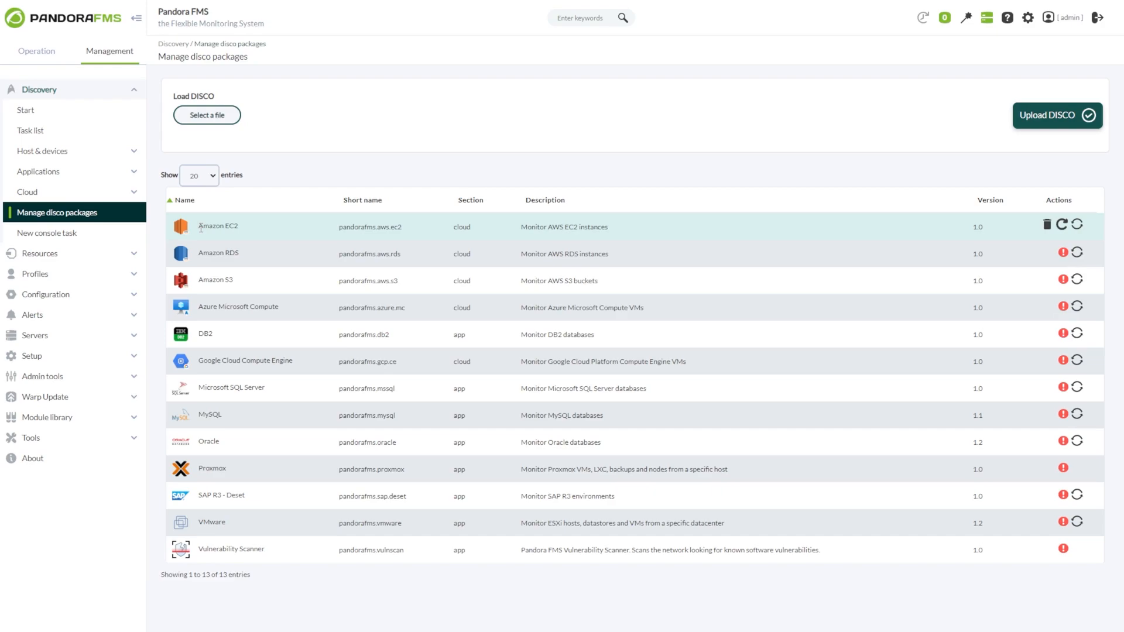
left_click_drag(173, 96, 211, 99)
left_click(211, 100)
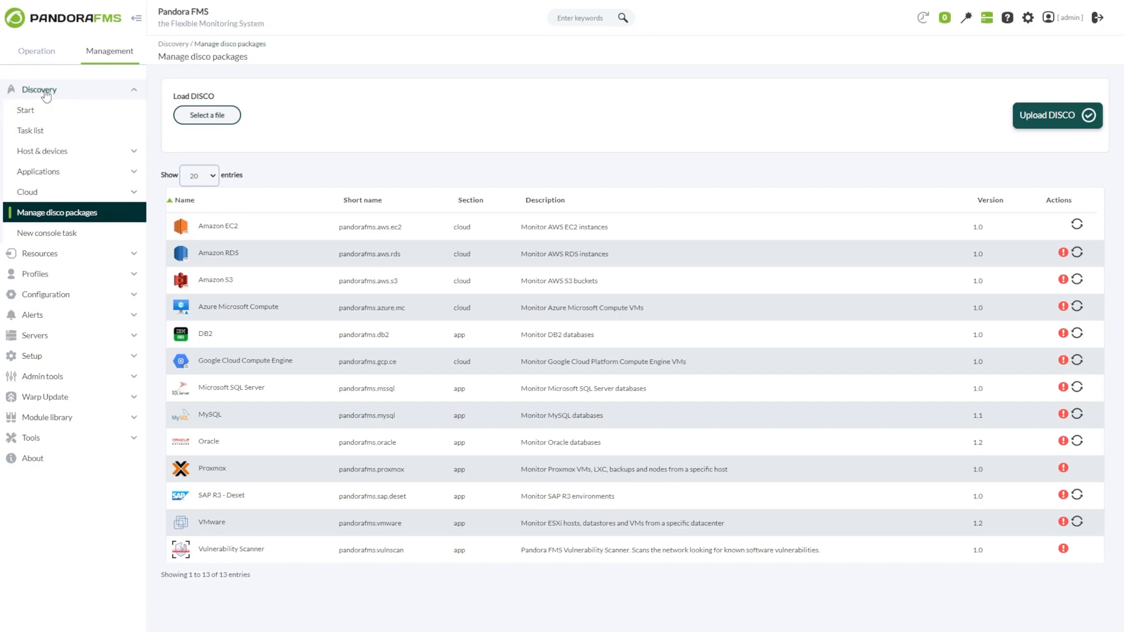
Start a new Amazon EC2 cloud discovery task and name it EC2, leaving the description empty.
left_click(50, 193)
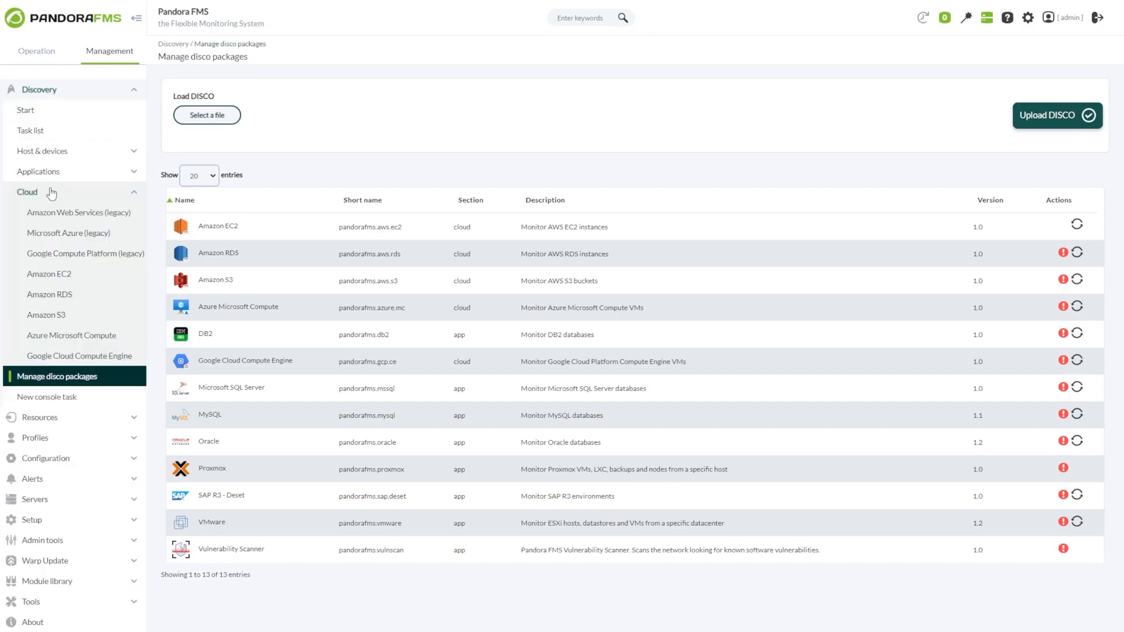
left_click(86, 275)
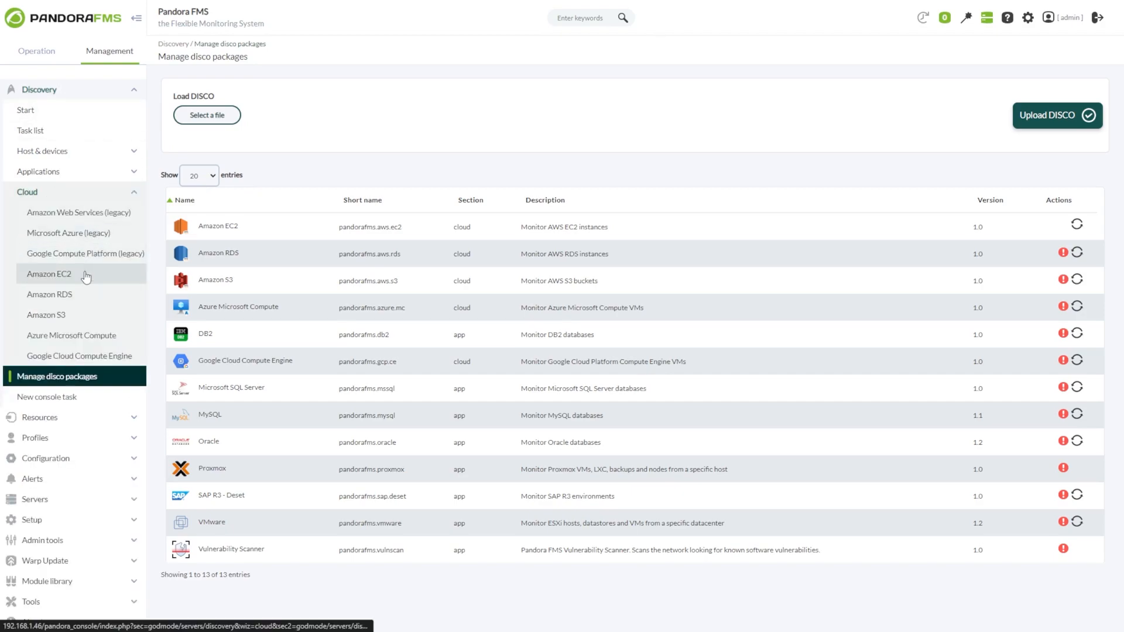
left_click(229, 119)
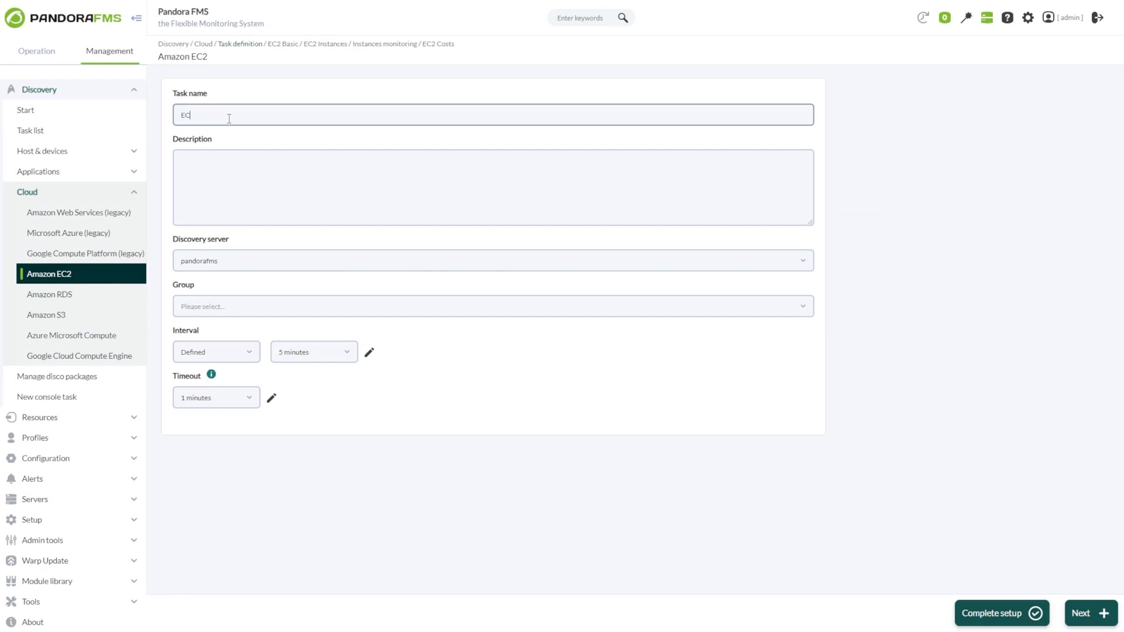
left_click(195, 165)
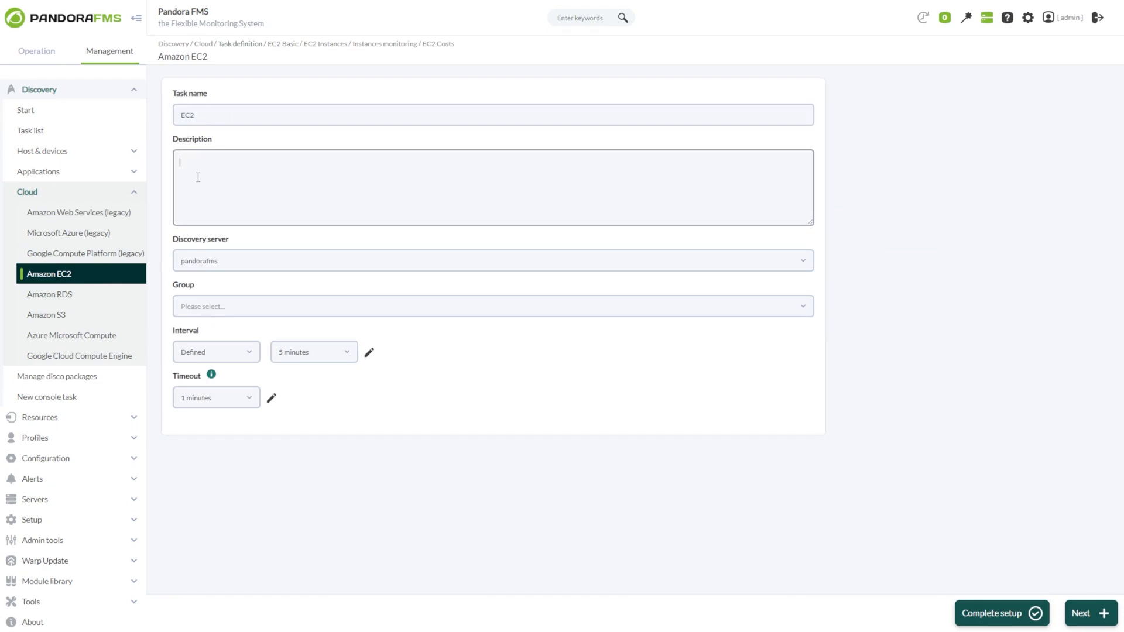
Assign the EC2 task to the Network group, keeping the pandorafms discovery server and the Defined interval.
left_click(226, 264)
left_click(217, 307)
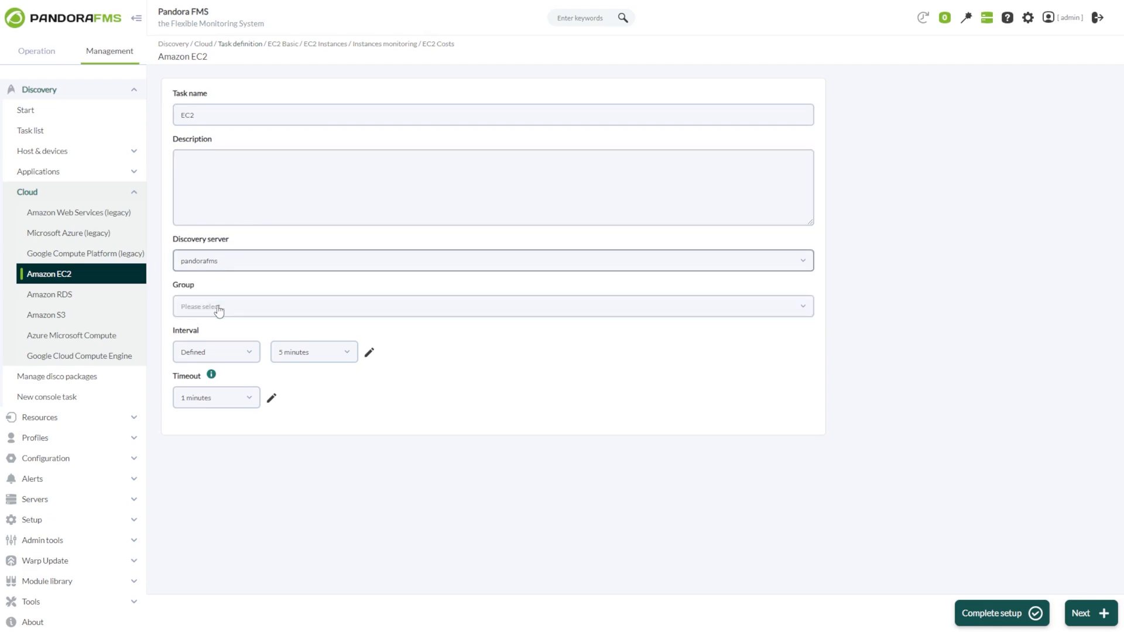
left_click(218, 309)
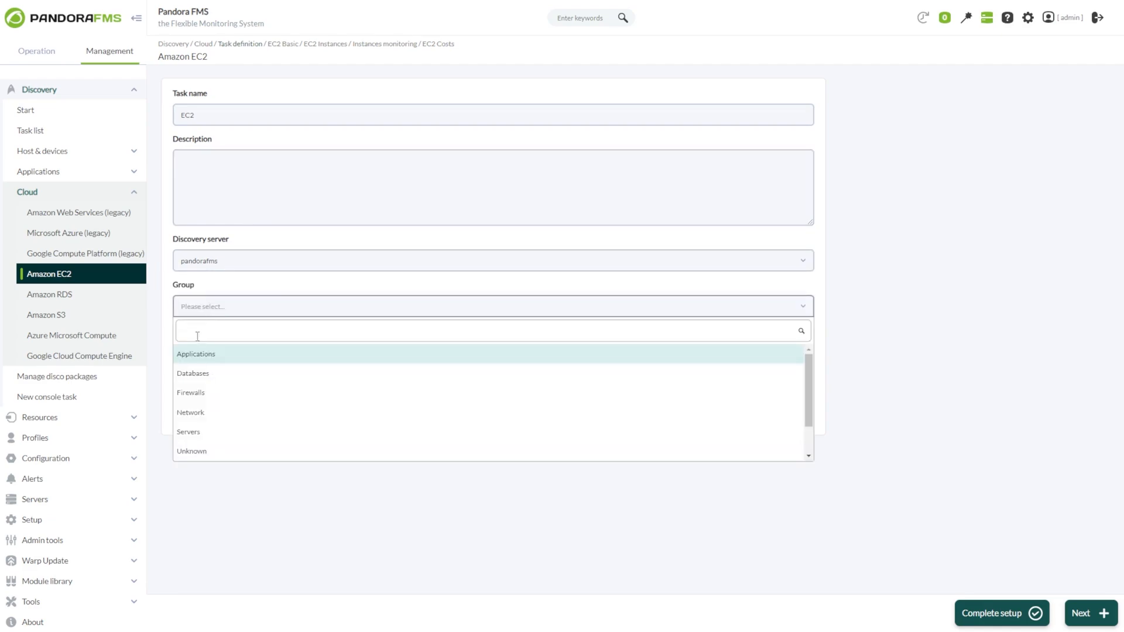
left_click(186, 412)
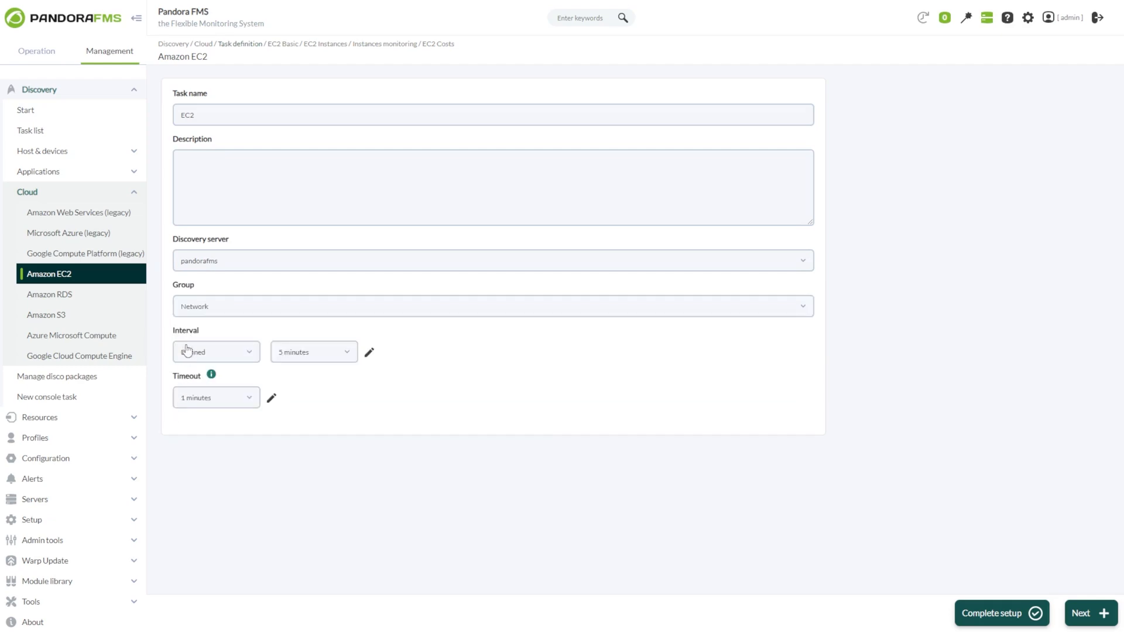
left_click(187, 351)
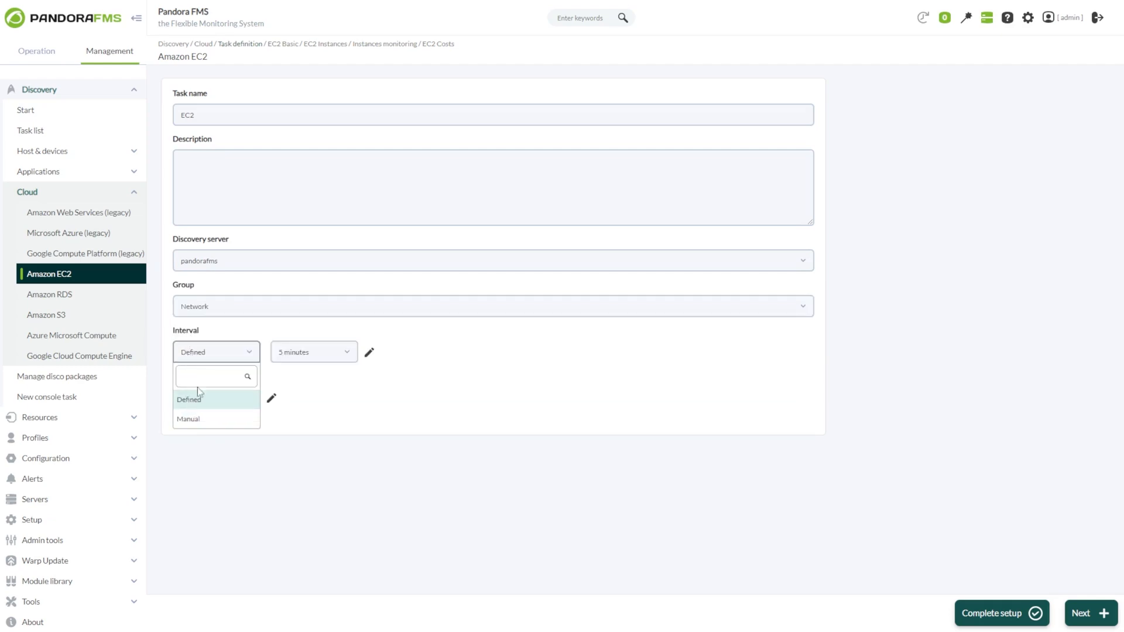
left_click(190, 353)
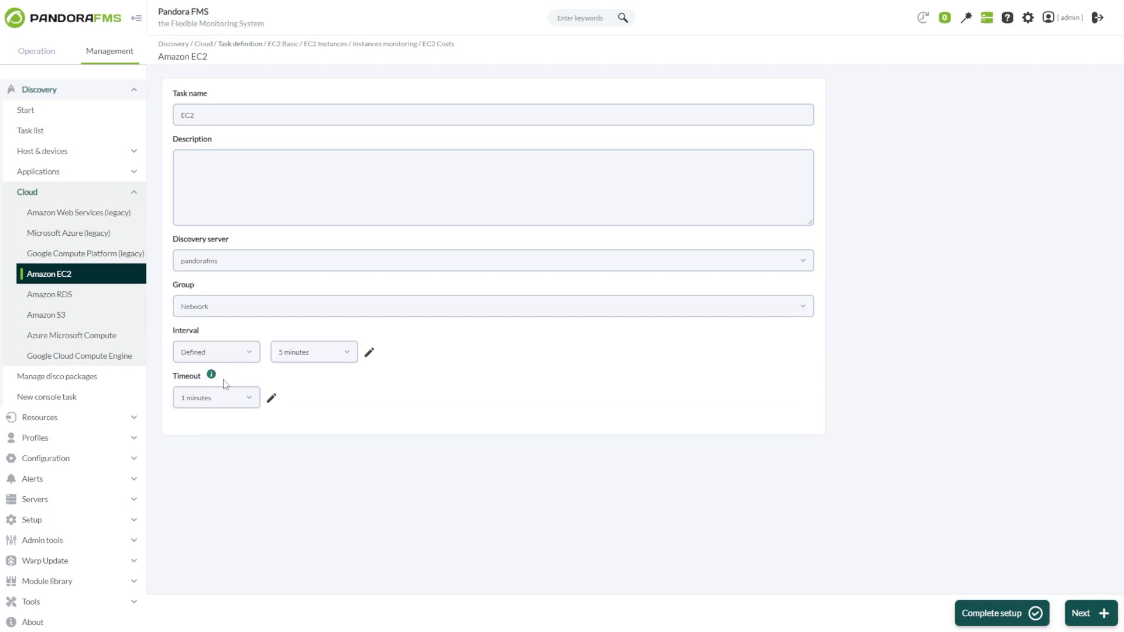
Continue to the EC2 basic settings and choose AWS as the task's AWS credentials.
left_click(1079, 611)
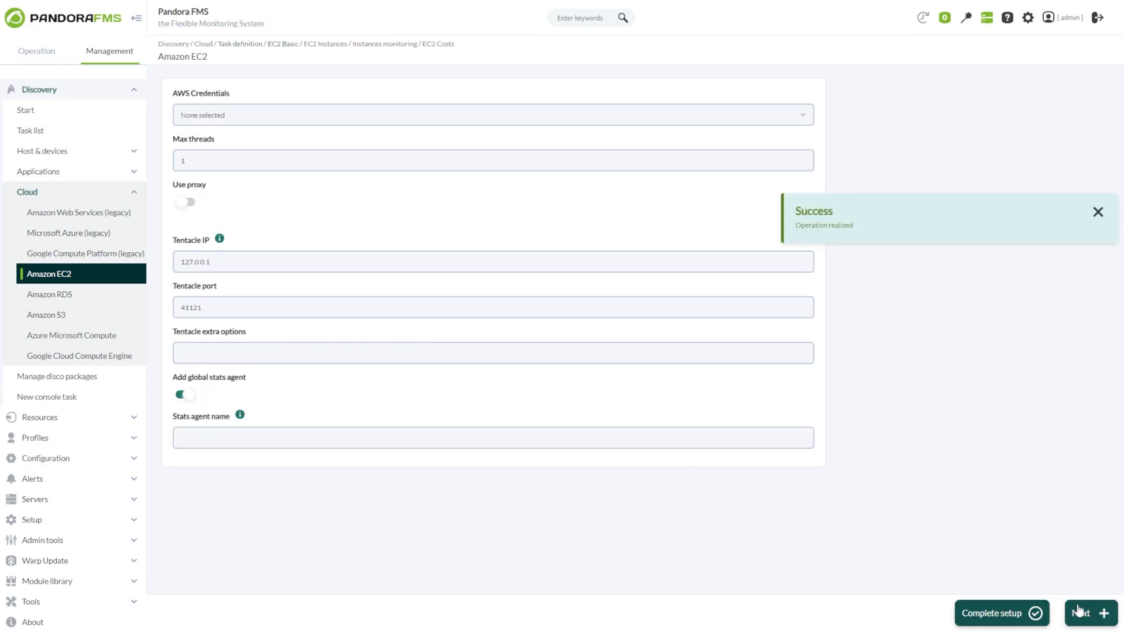
left_click(240, 116)
left_click(215, 180)
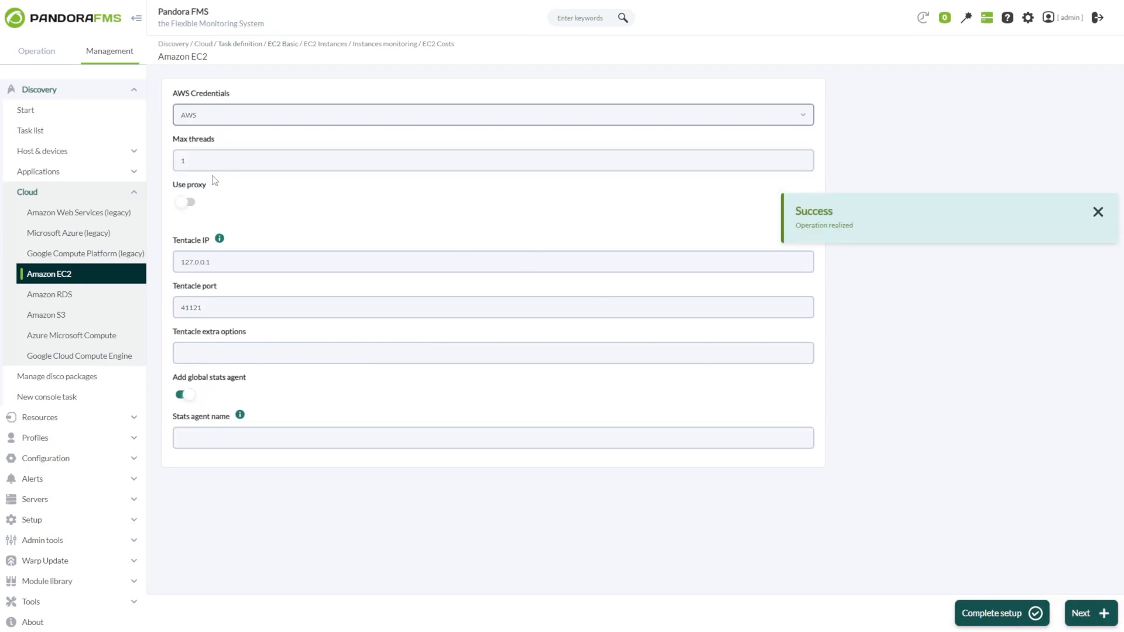
Review the max threads, proxy and Tentacle IP, port and extra options settings without changing them.
left_click(190, 162)
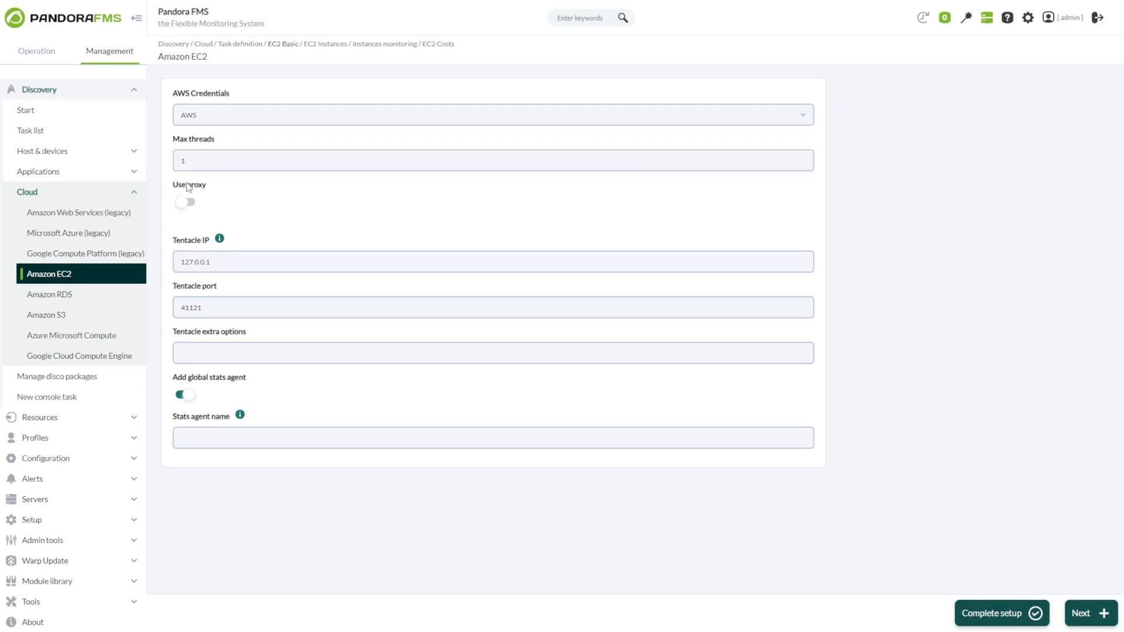
left_click(184, 202)
left_click(184, 202)
double_click(220, 262)
key("Tab")
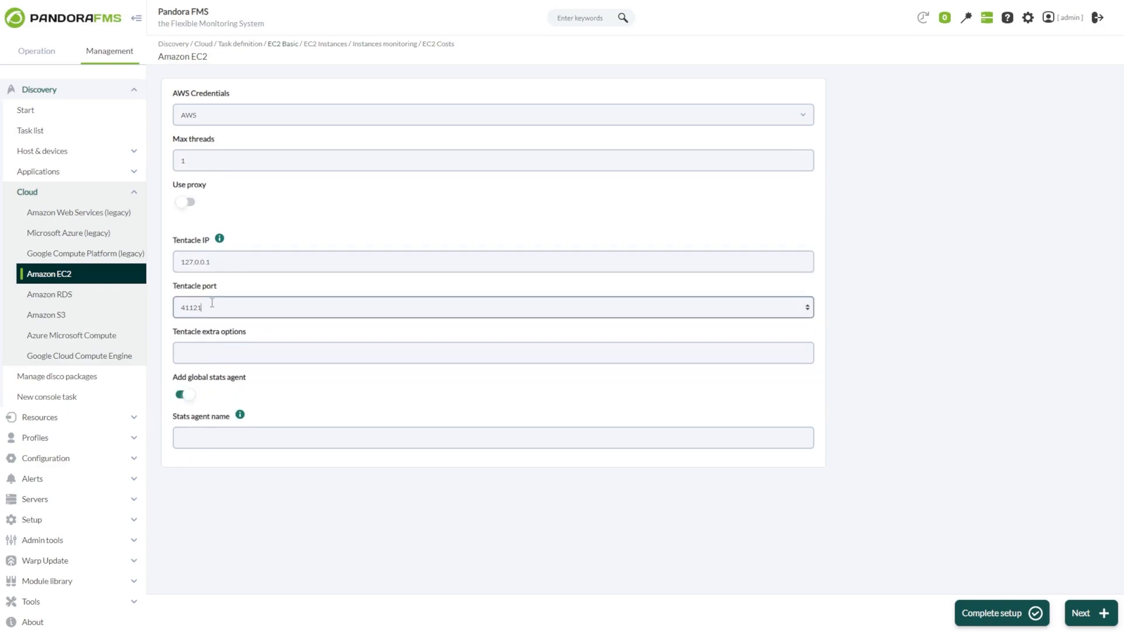
left_click(195, 349)
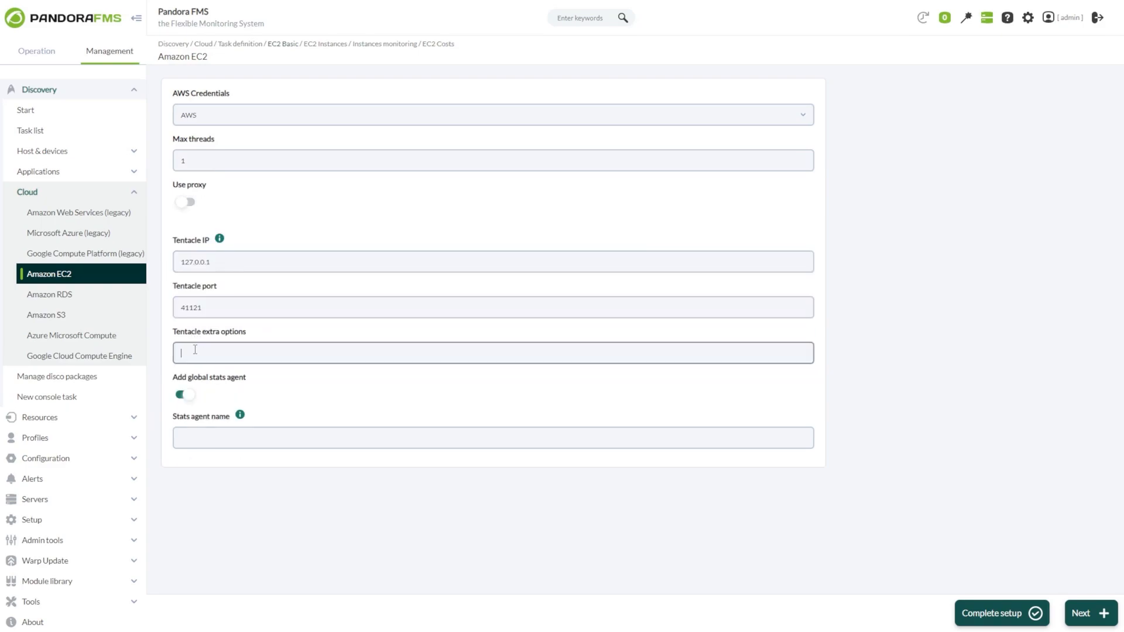
Switch off the global stats agent option and continue to the EC2 zones and instances.
left_click(188, 396)
left_click(190, 397)
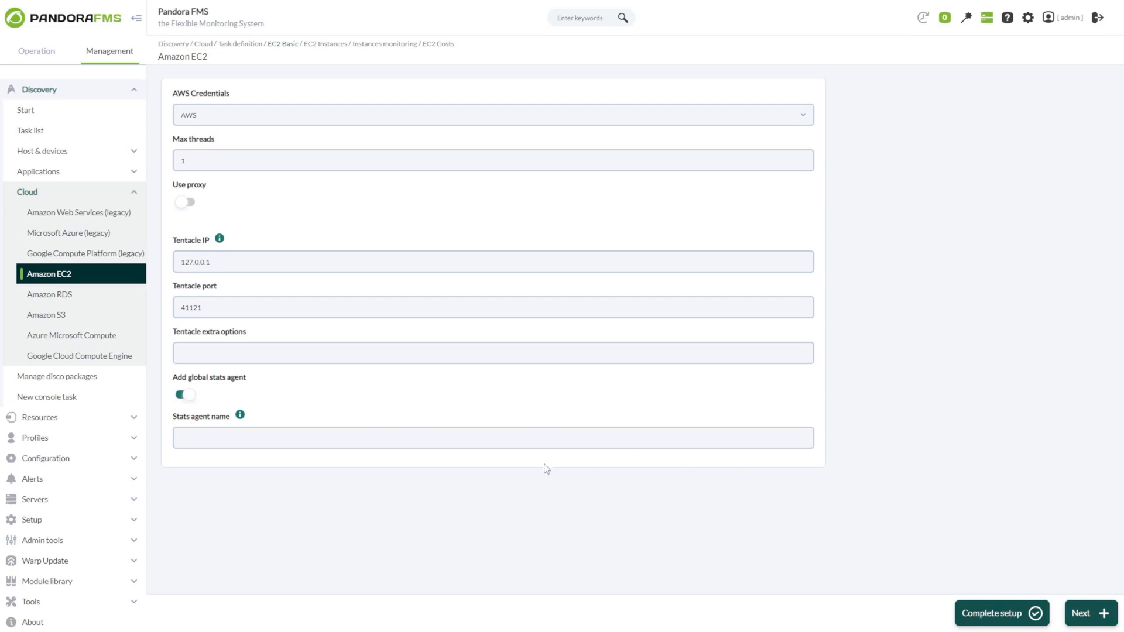
left_click(191, 398)
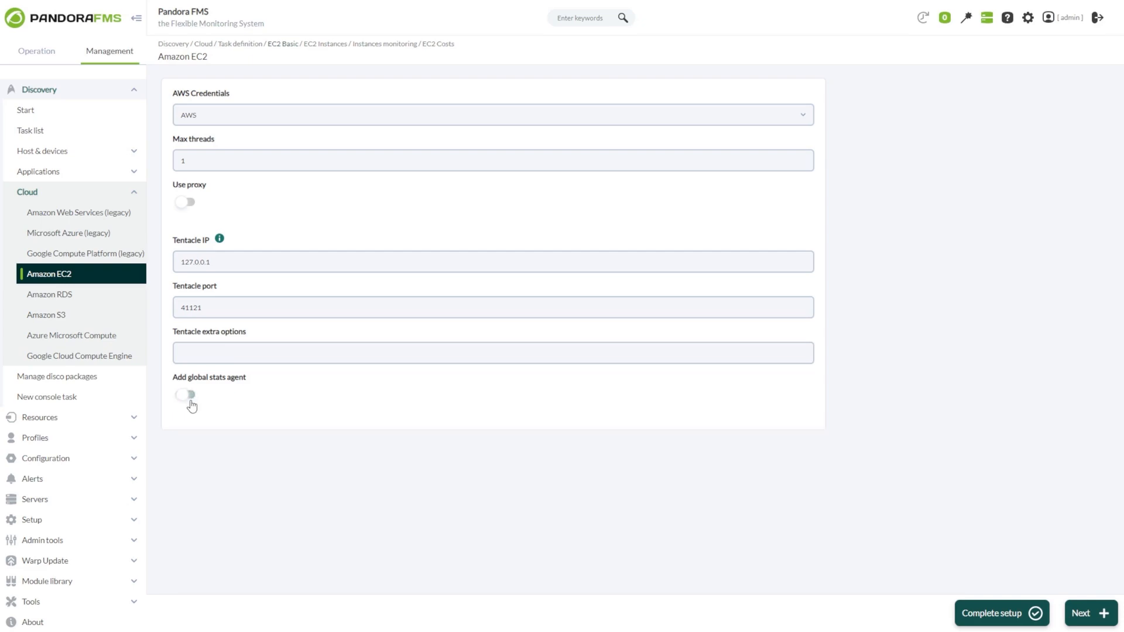
left_click(1087, 616)
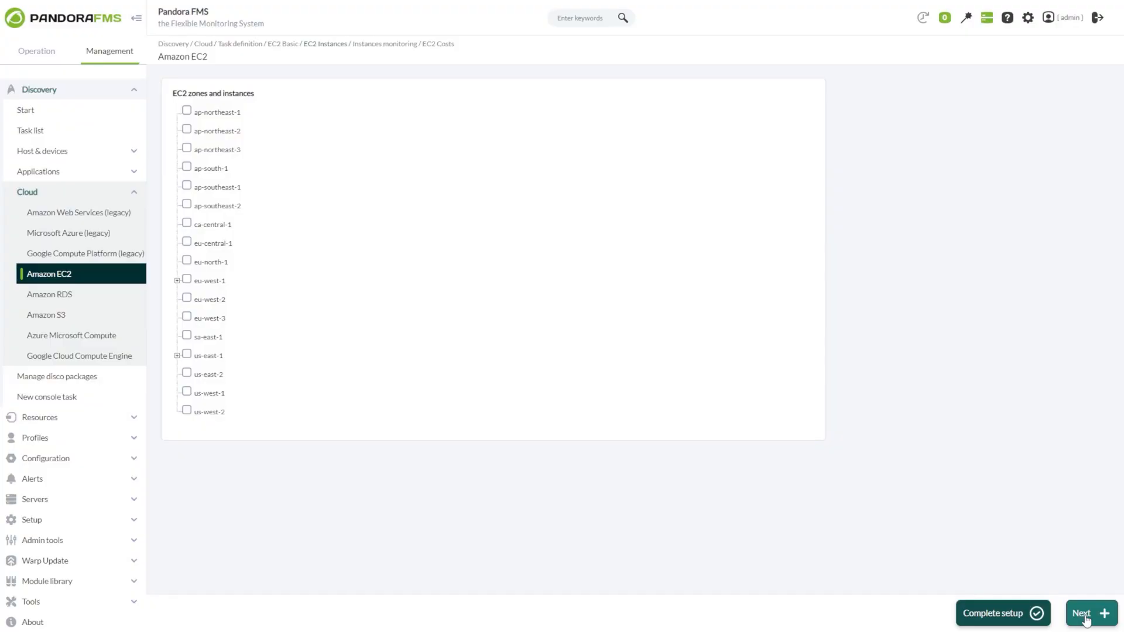
Expand eu-west-1 and us-east-1, select the us-east-1 zone with its t2.micro instance, and continue to instances monitoring.
left_click(176, 281)
left_click(177, 393)
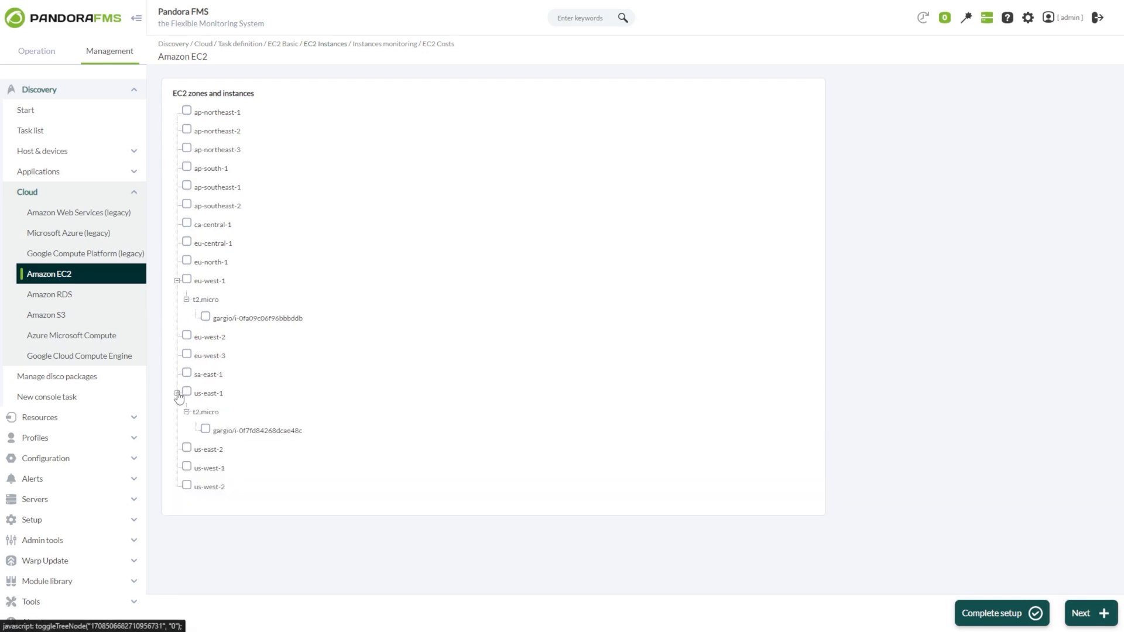
left_click(206, 429)
left_click(188, 393)
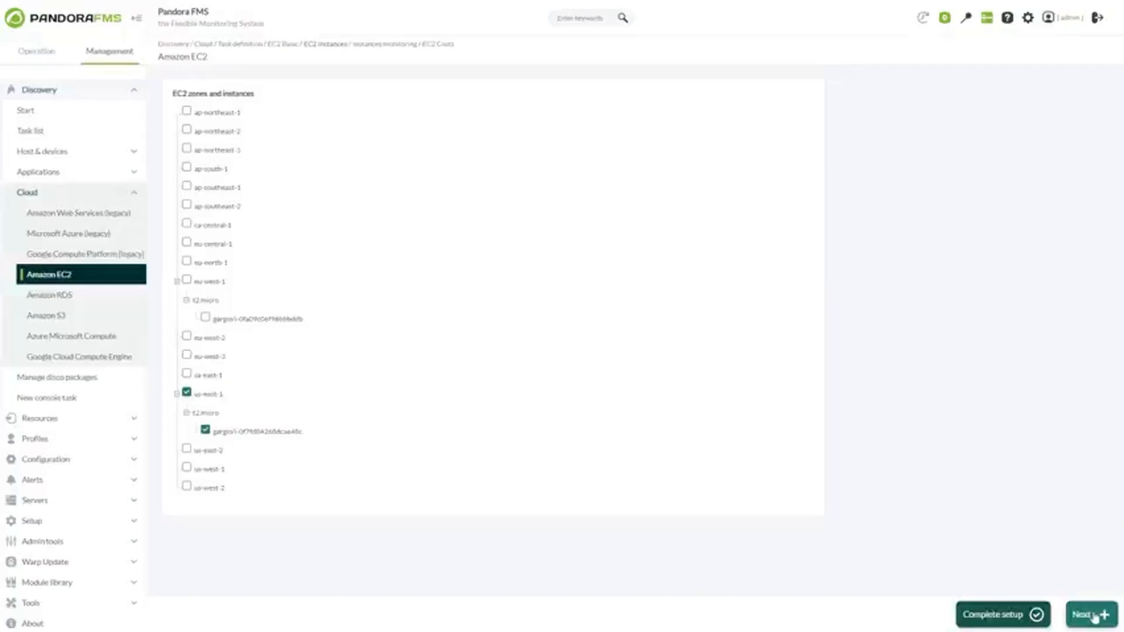
left_click(1092, 615)
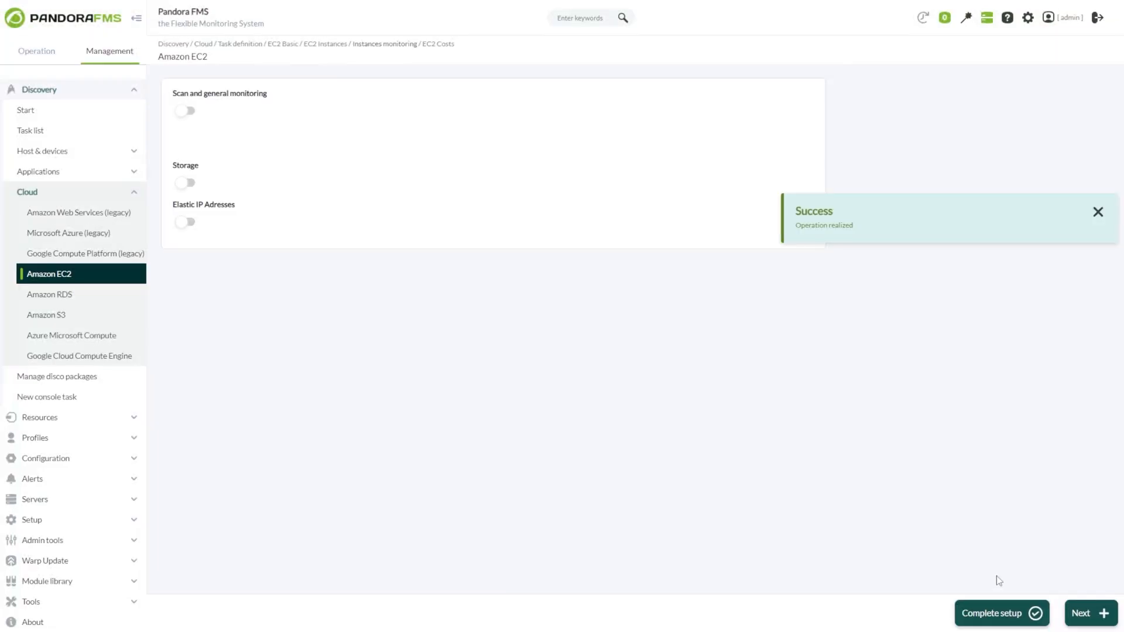
Enable scan and general monitoring, the CPU, IOPs, disk and network performance summaries, storage and elastic IP addresses, and continue to EC2 costs.
left_click(188, 113)
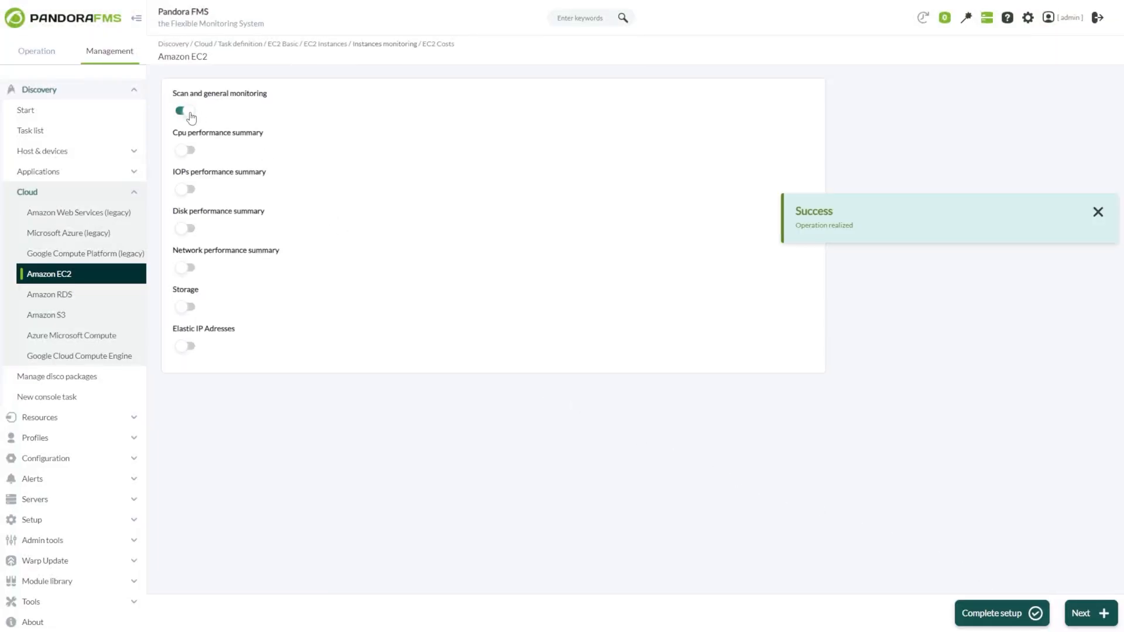
left_click(188, 152)
left_click(187, 191)
left_click(186, 230)
left_click(186, 269)
left_click(187, 309)
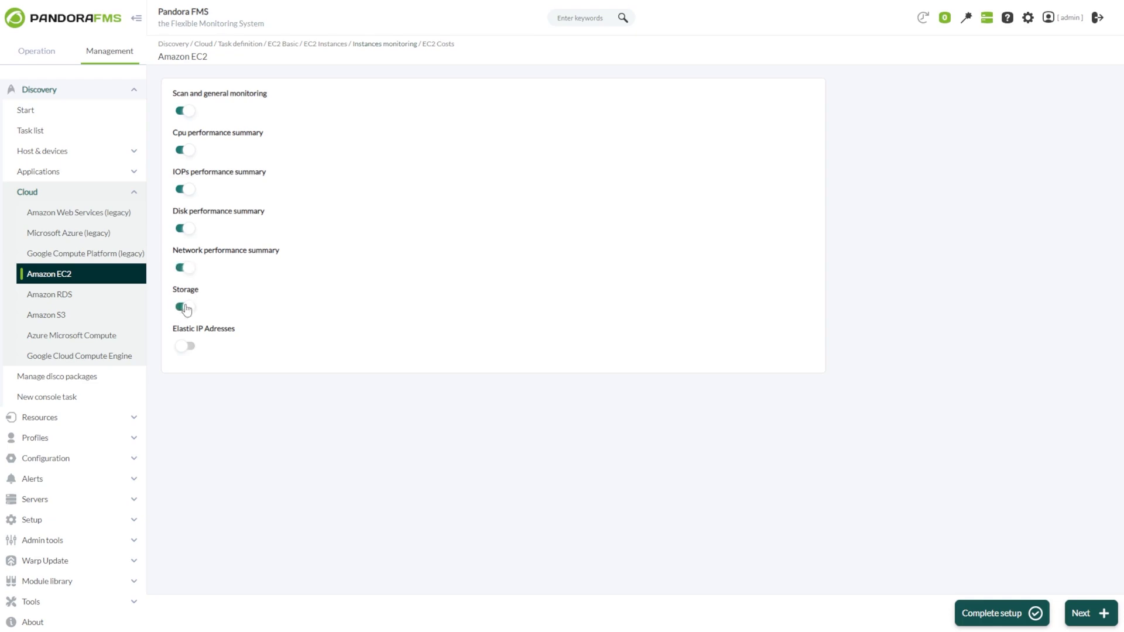
left_click(187, 347)
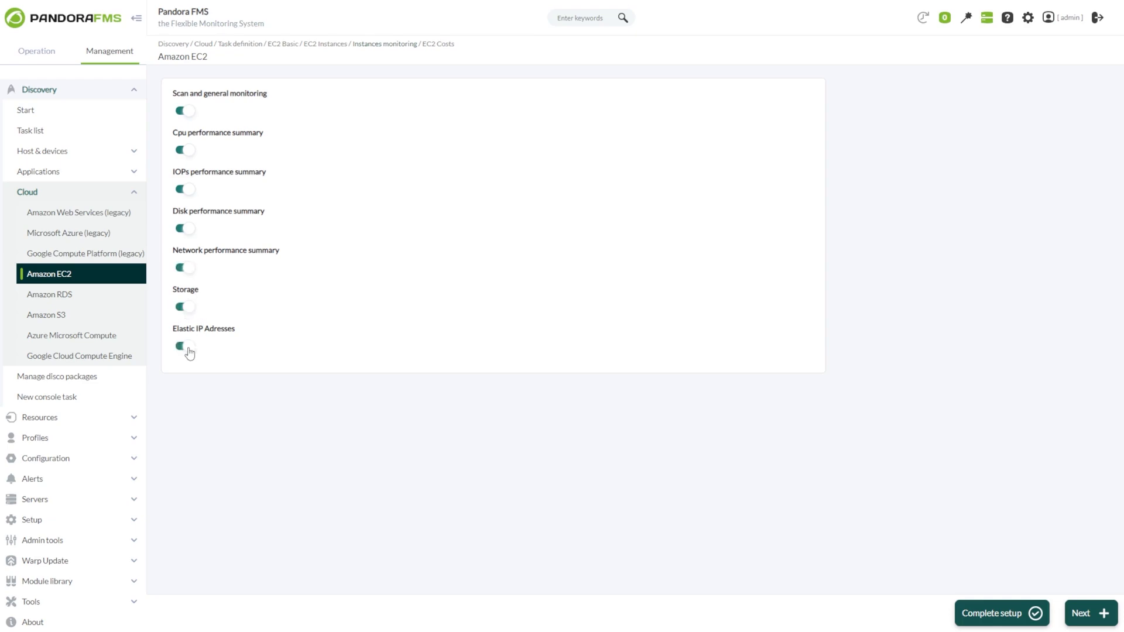
left_click(1075, 613)
Enable total cost monitoring, add eu-west-1 and us-east-1 to the cost by region, and complete the task setup.
left_click(193, 117)
left_click(218, 146)
scroll(218, 281, "down", 3)
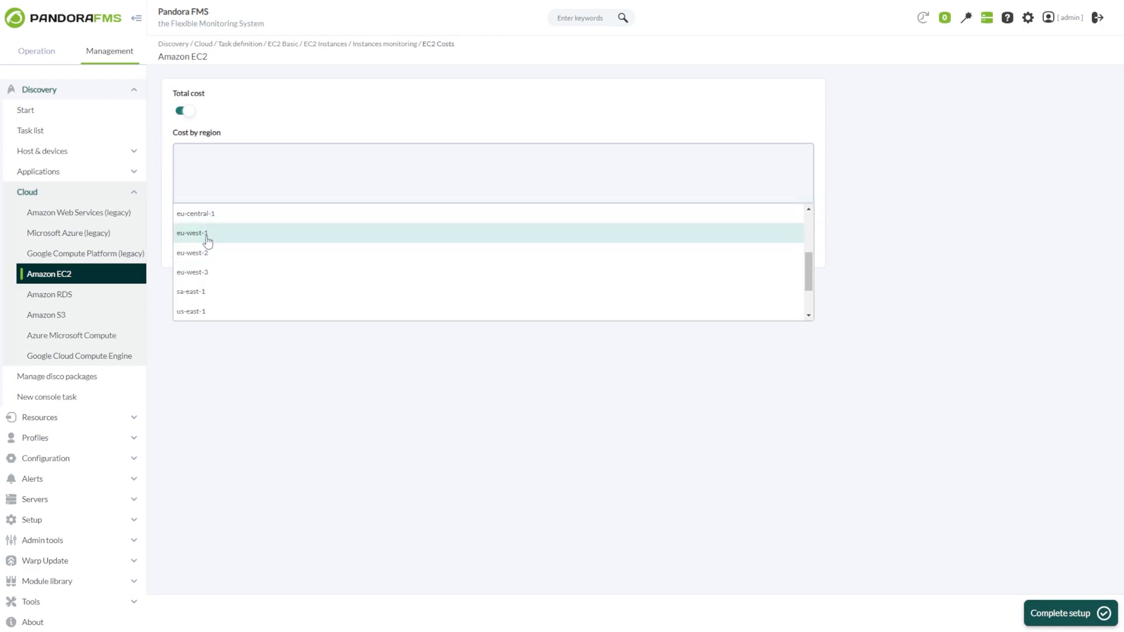
left_click(208, 234)
left_click(209, 312)
left_click(217, 340)
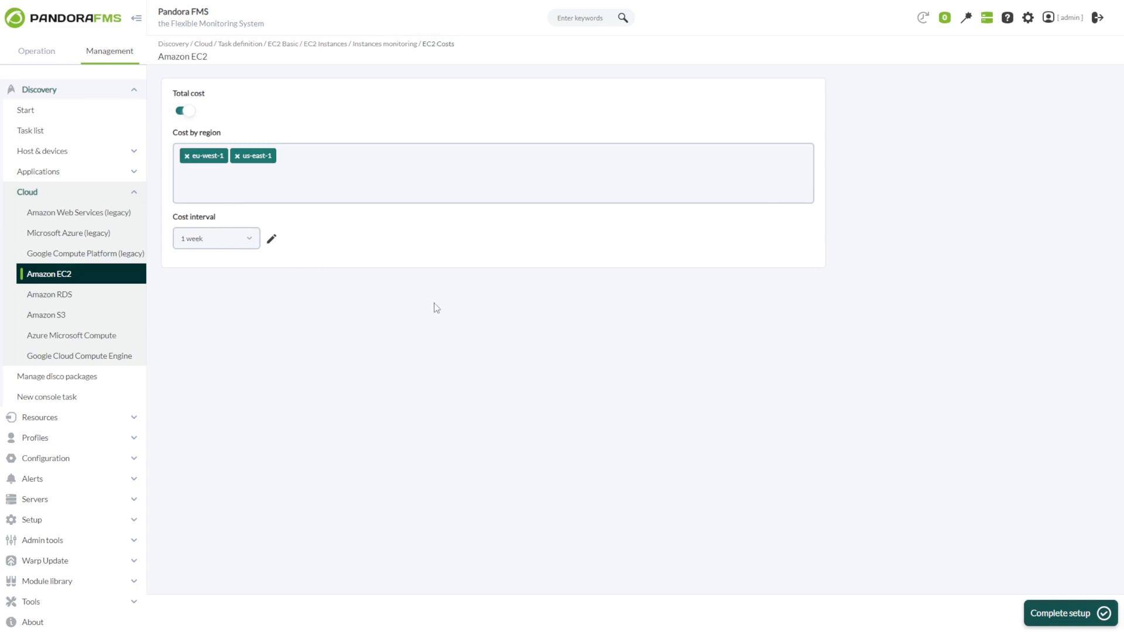
left_click(1072, 620)
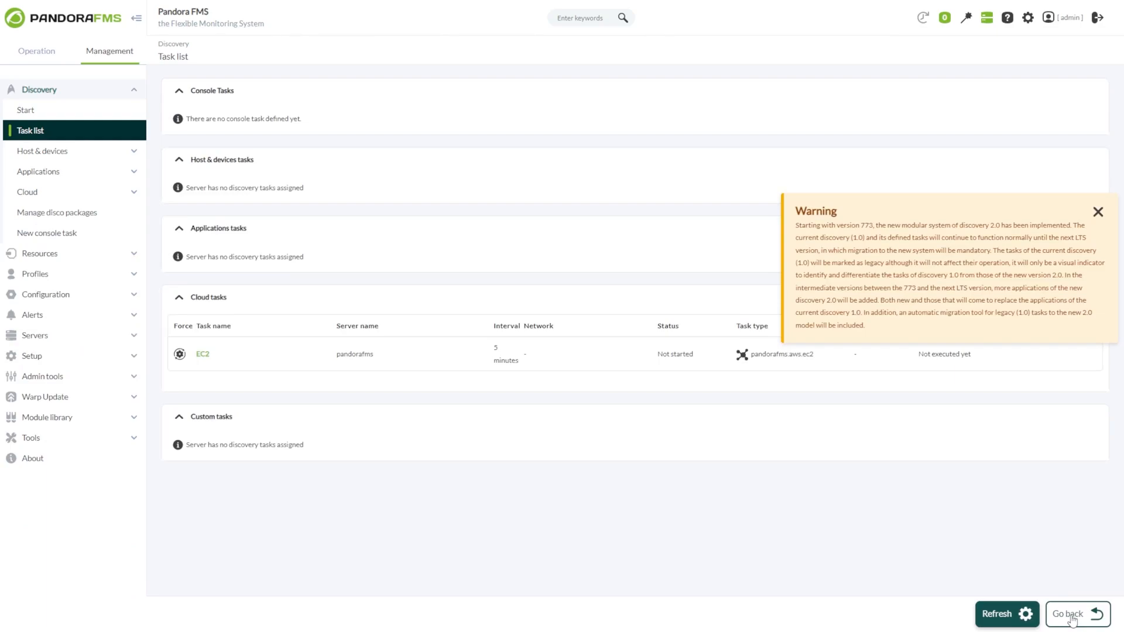
Check the EC2 task under the cloud tasks and reload the task list, dismissing the warnings.
left_click(1098, 212)
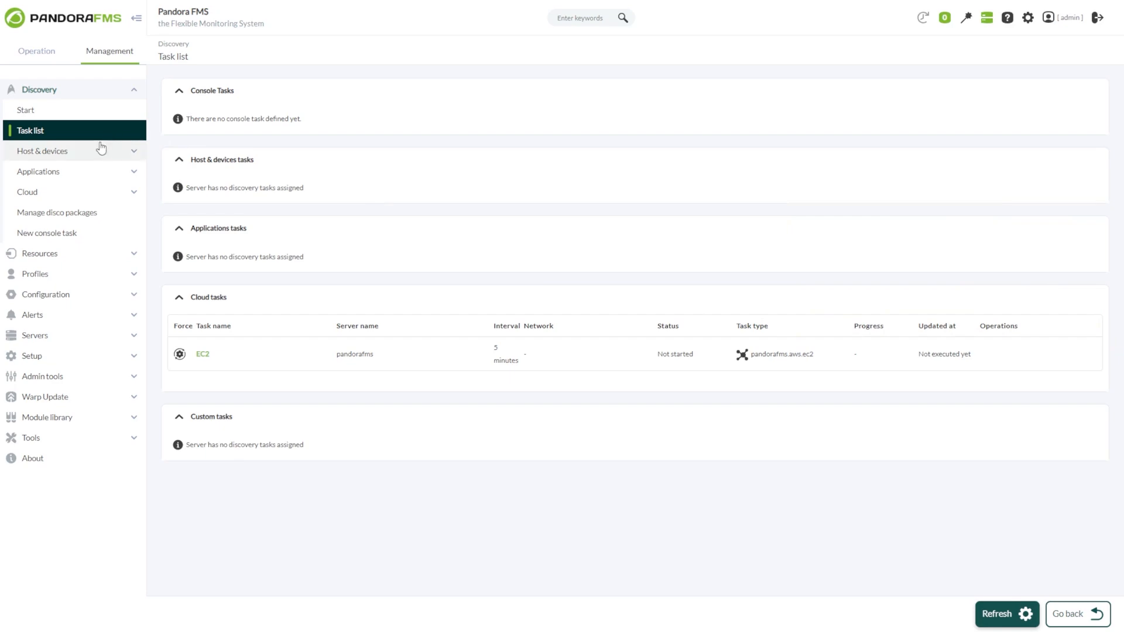
left_click_drag(158, 57, 182, 58)
left_click(183, 58)
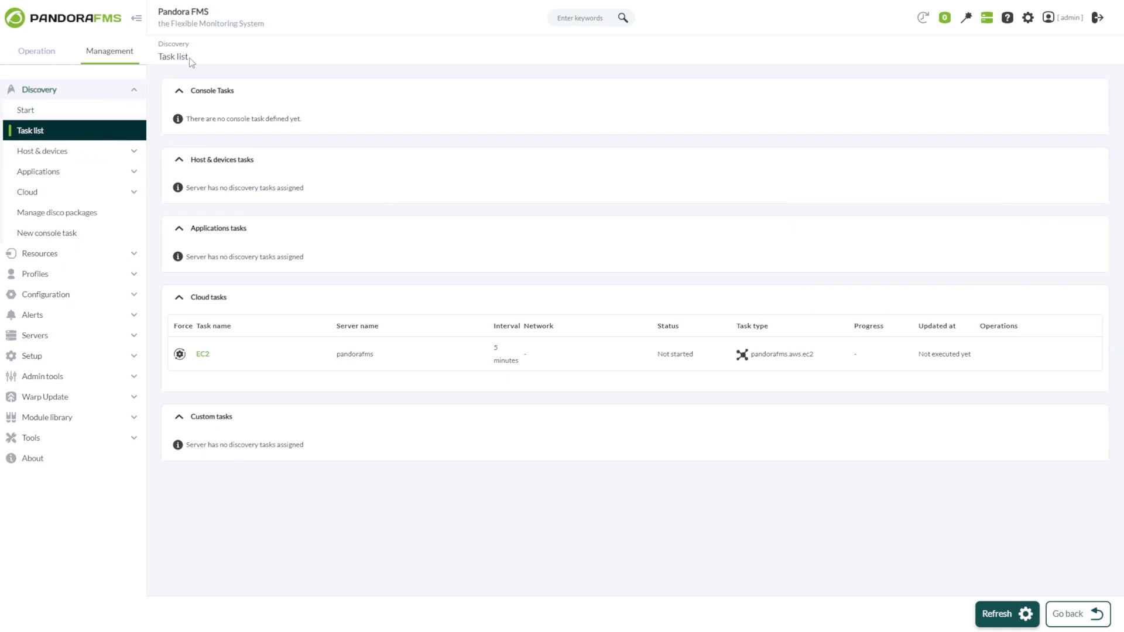
left_click(224, 302)
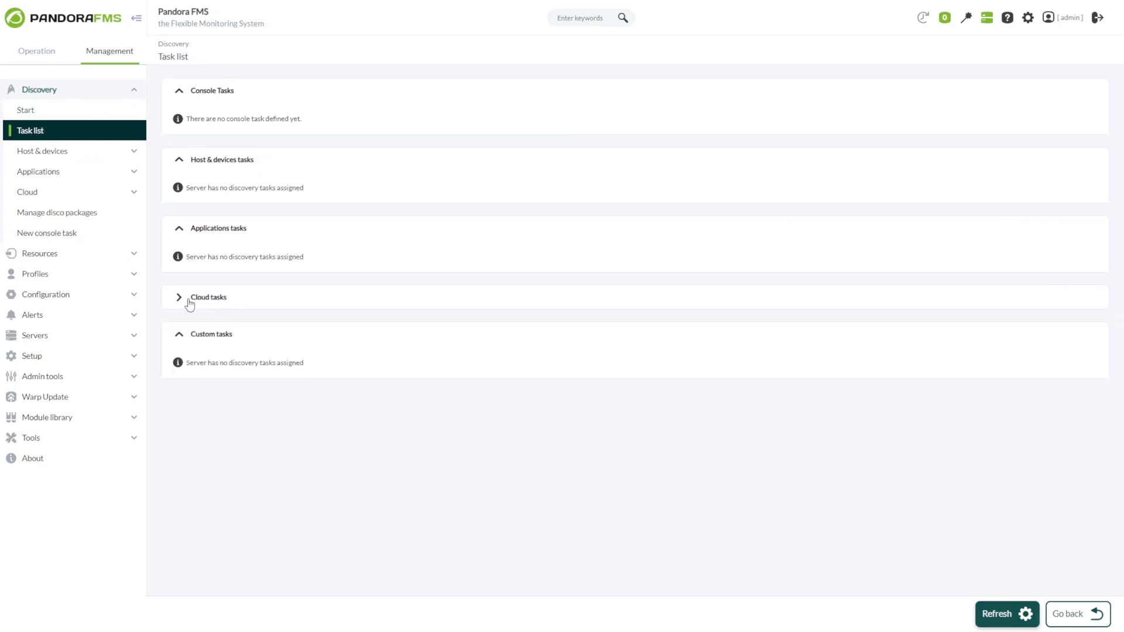
left_click(193, 299)
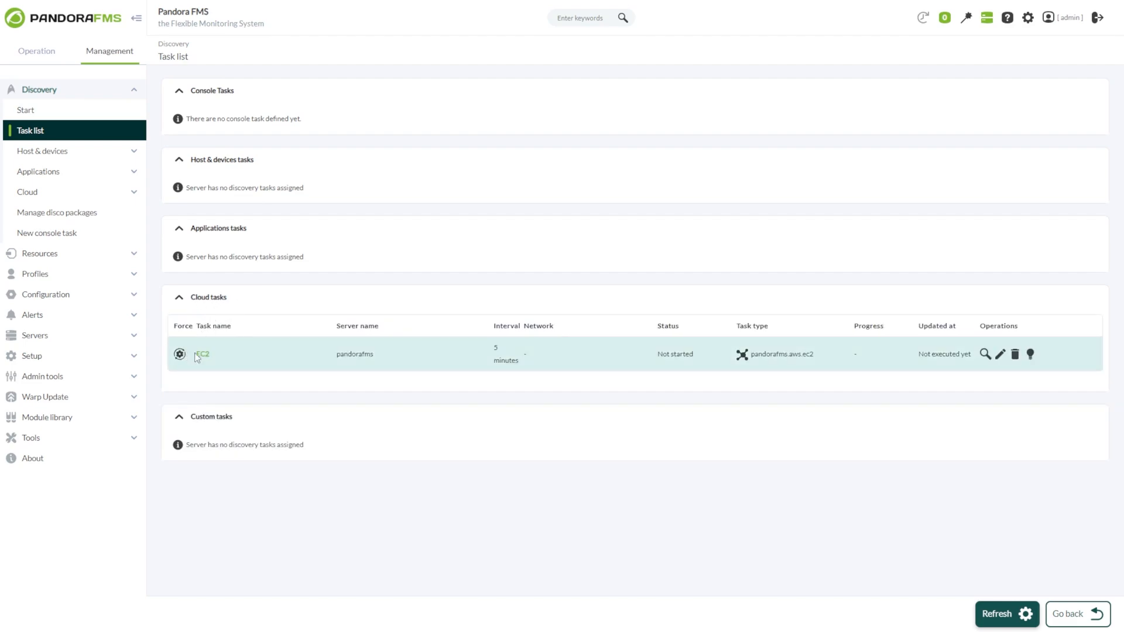
left_click(110, 138)
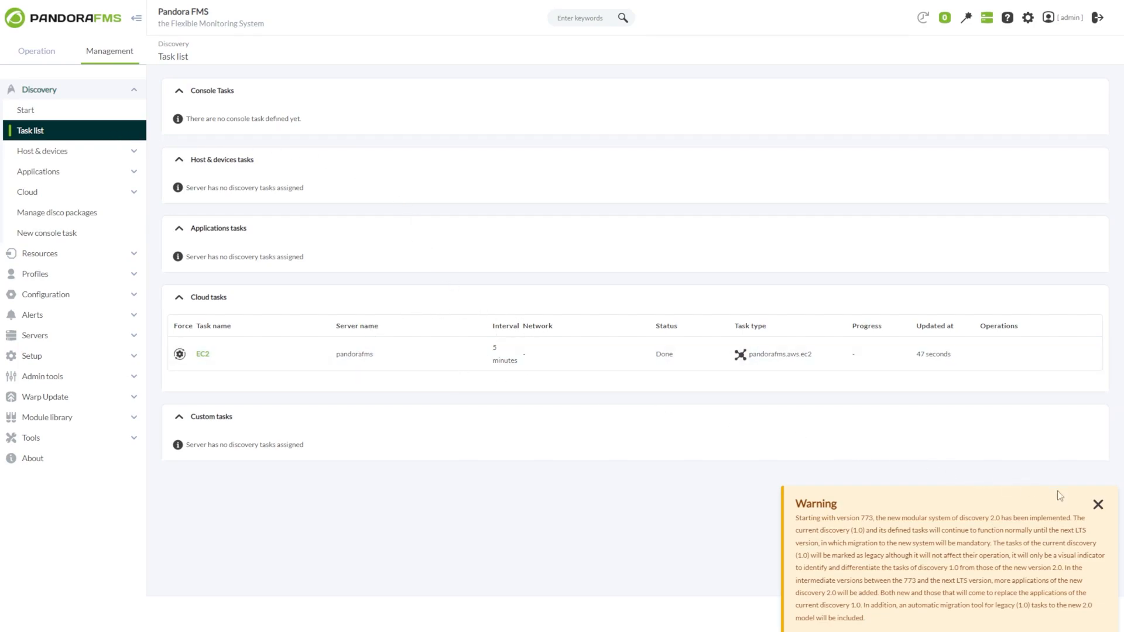
left_click(1093, 504)
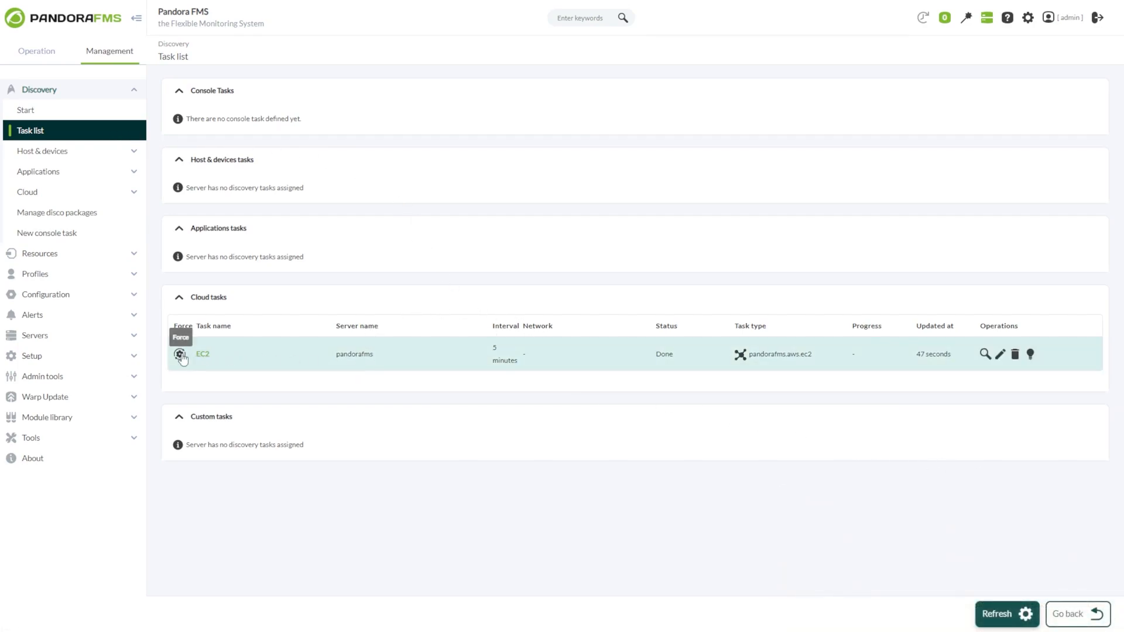
Open the EC2 task's execution summary and examine its overall progress and the total, instance and zone agents.
left_click(985, 354)
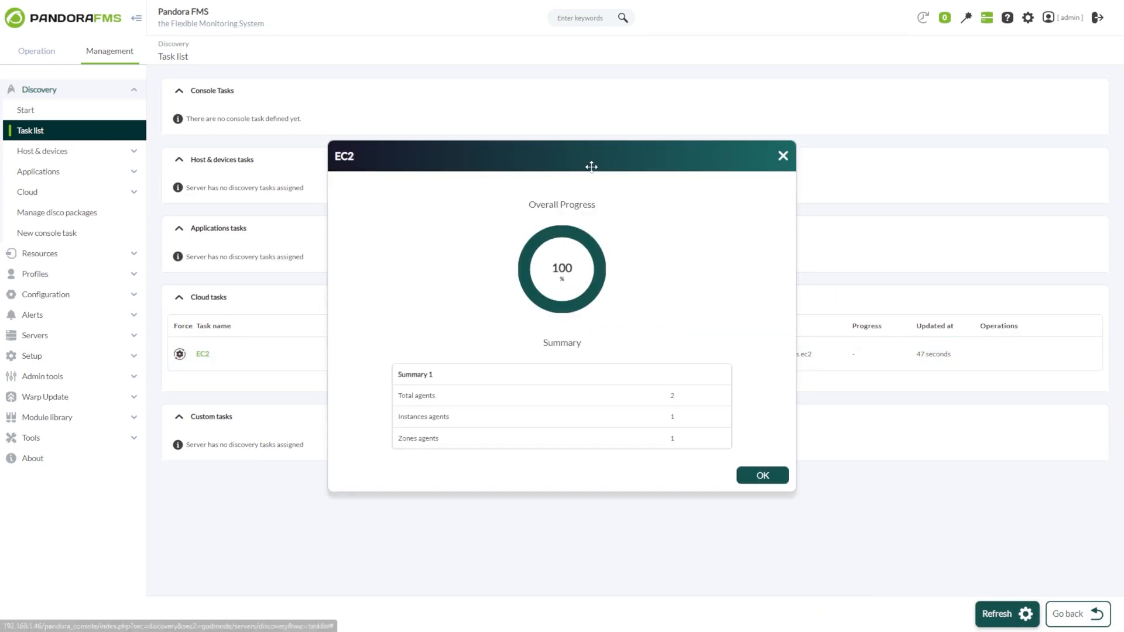
left_click_drag(587, 166, 610, 182)
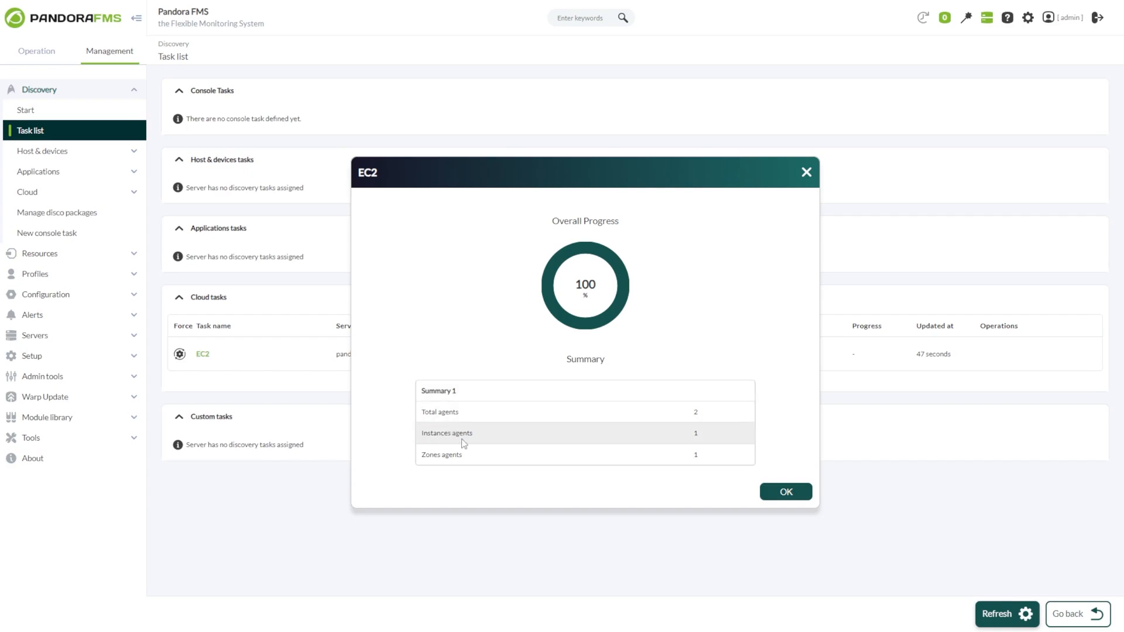
left_click_drag(421, 413, 463, 413)
left_click(463, 413)
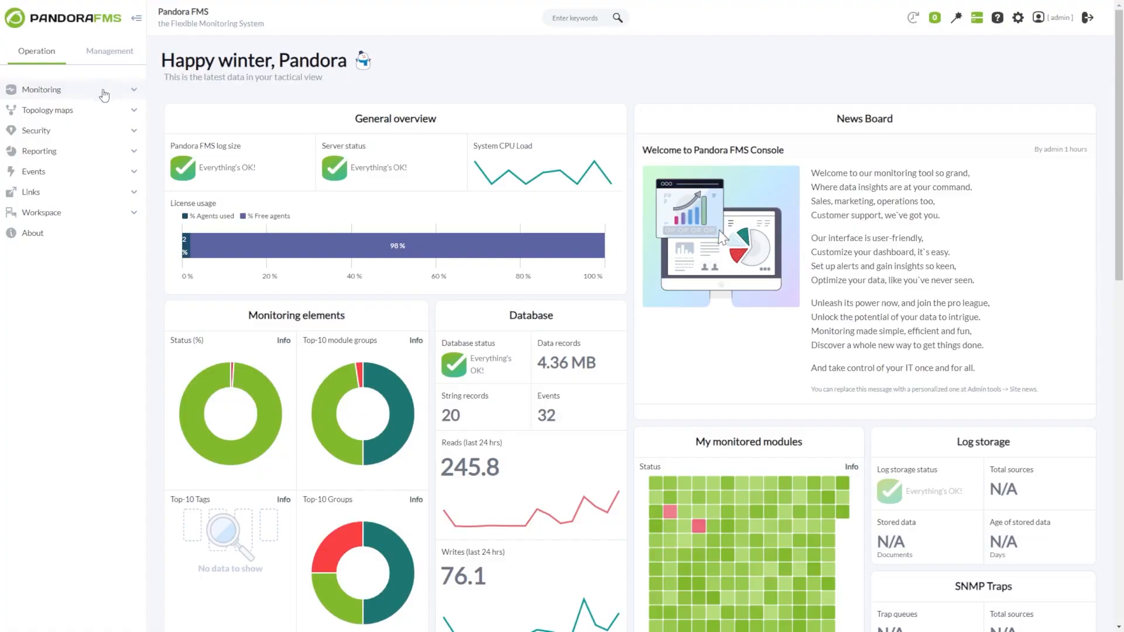
Open the agent management list under the management resources to look up the agents the EC2 task generated.
left_click(98, 58)
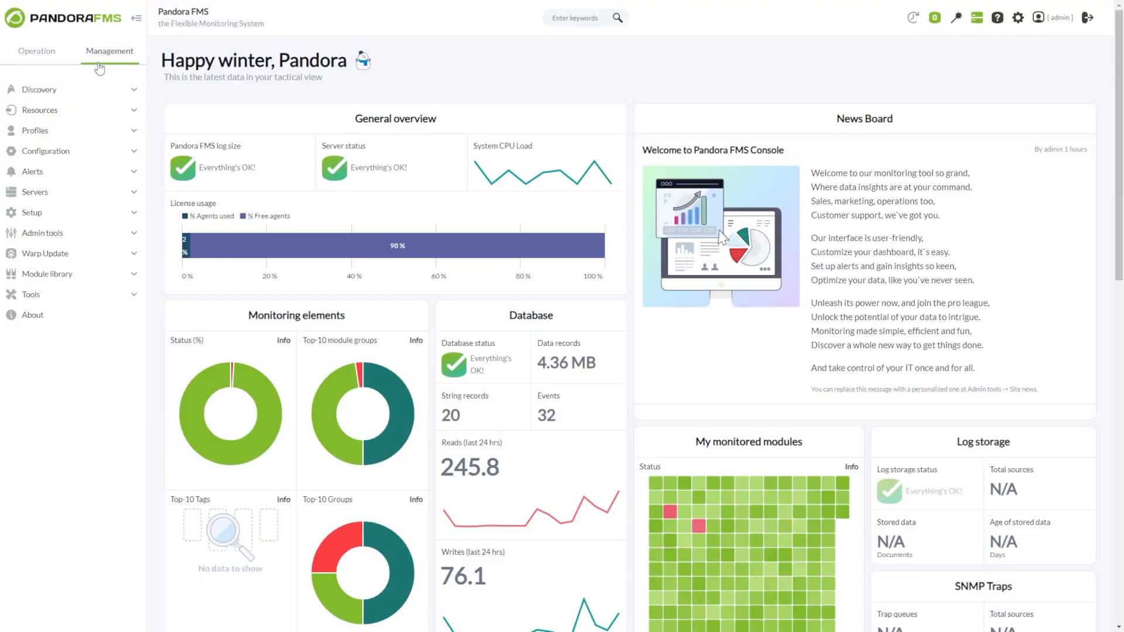
left_click(83, 111)
left_click(88, 134)
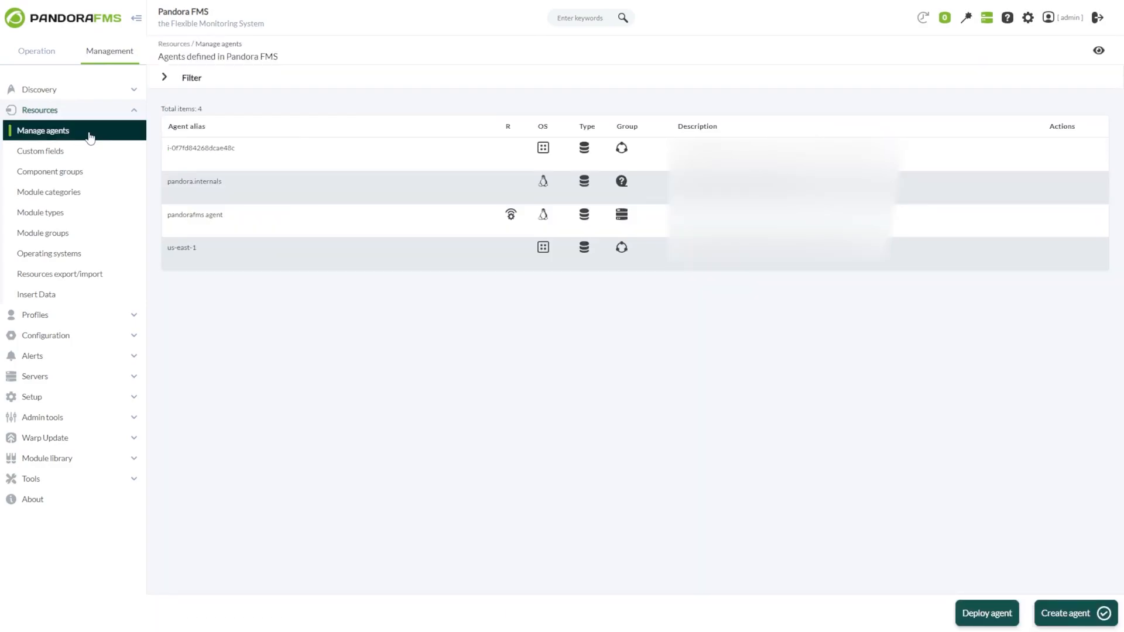
View the EC2 instance agent i-0f7fd84268dcae48c and examine its module list and general details, including IP address and agent version.
mouse_move(176, 251)
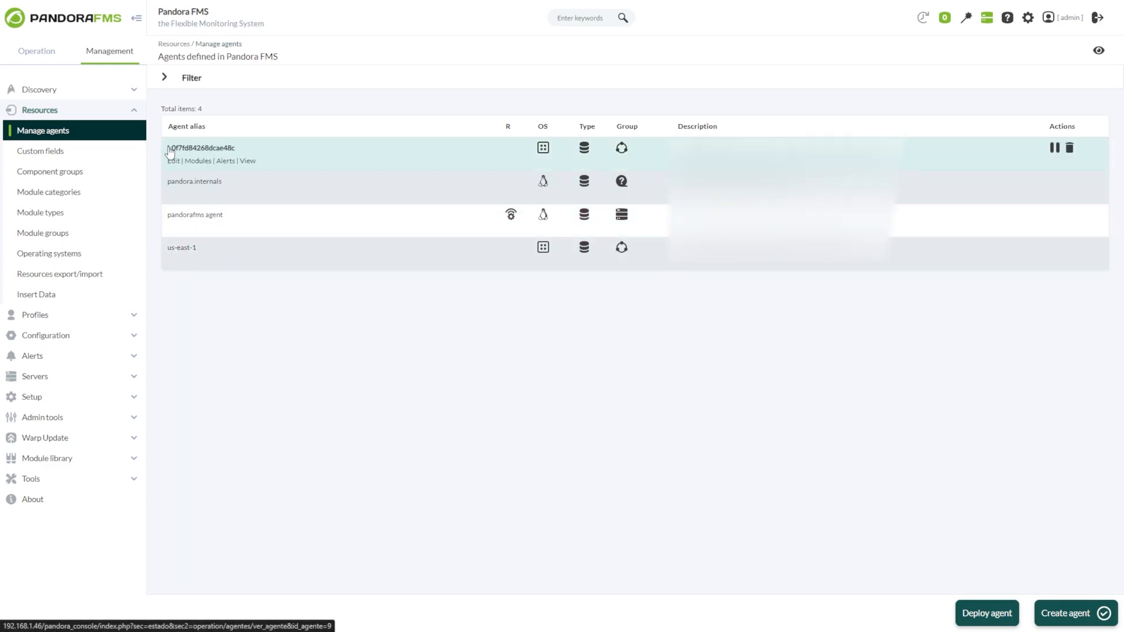
left_click(248, 161)
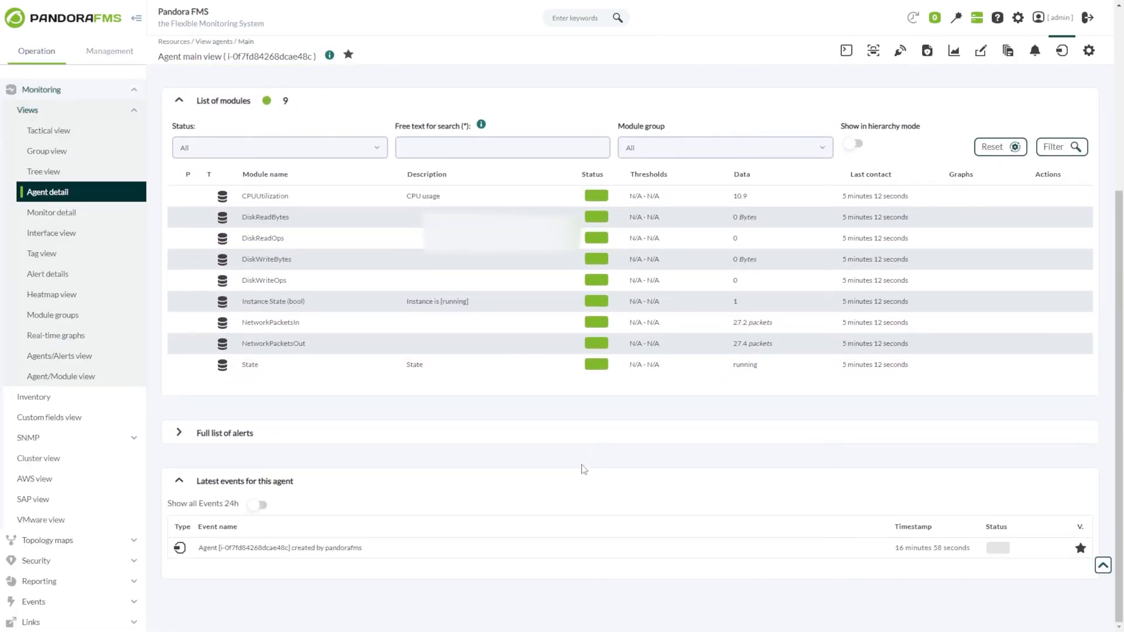
scroll(582, 470, "up", 5)
mouse_move(422, 212)
left_mouse_down()
mouse_move(478, 201)
mouse_move(425, 197)
left_mouse_up()
left_click(426, 199)
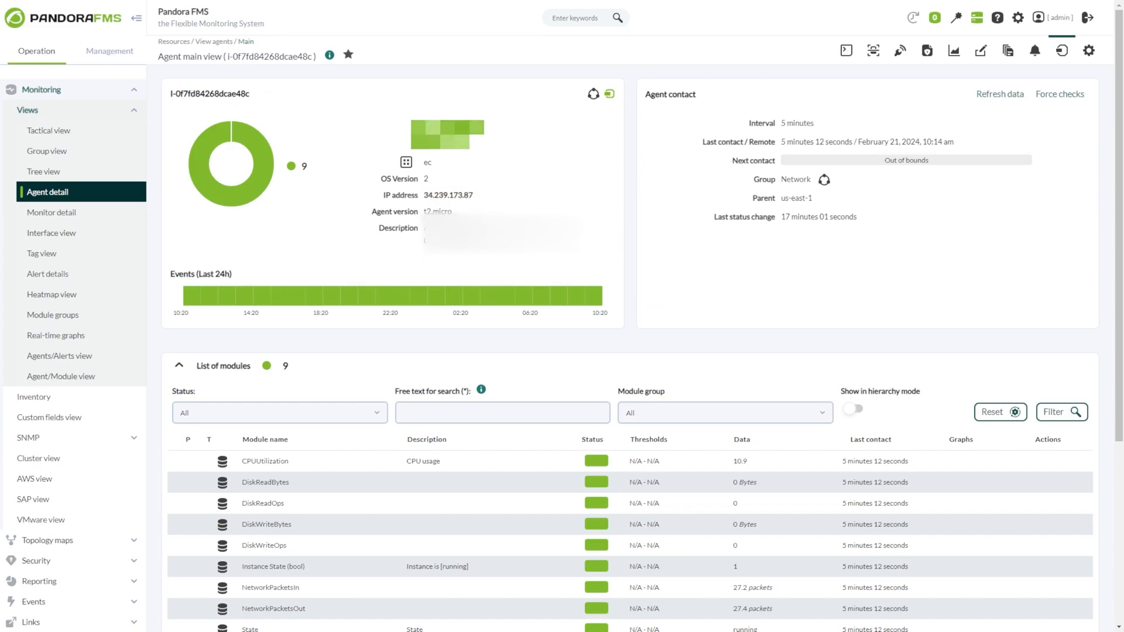